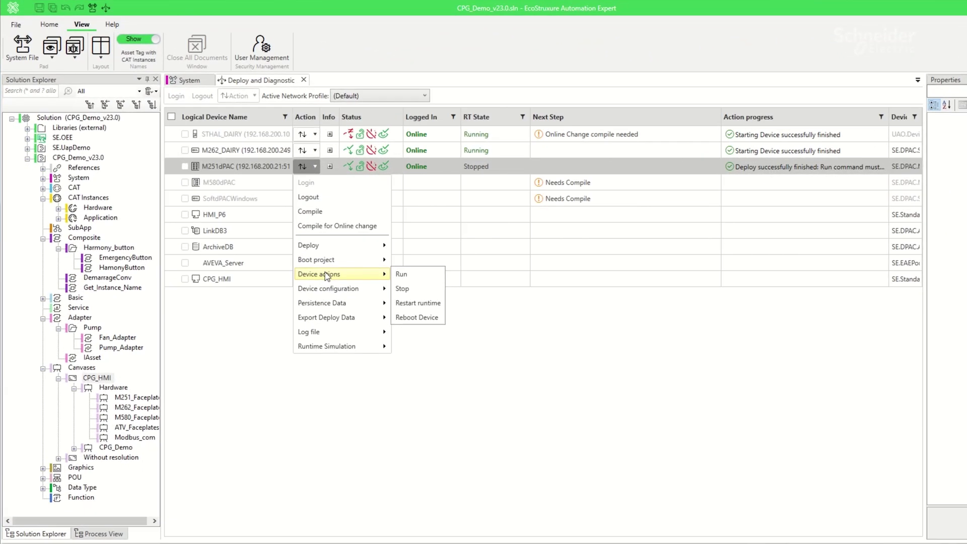
- Deploy the updated application to the M251dPAC controller from its Action menu
left_click(404, 274)
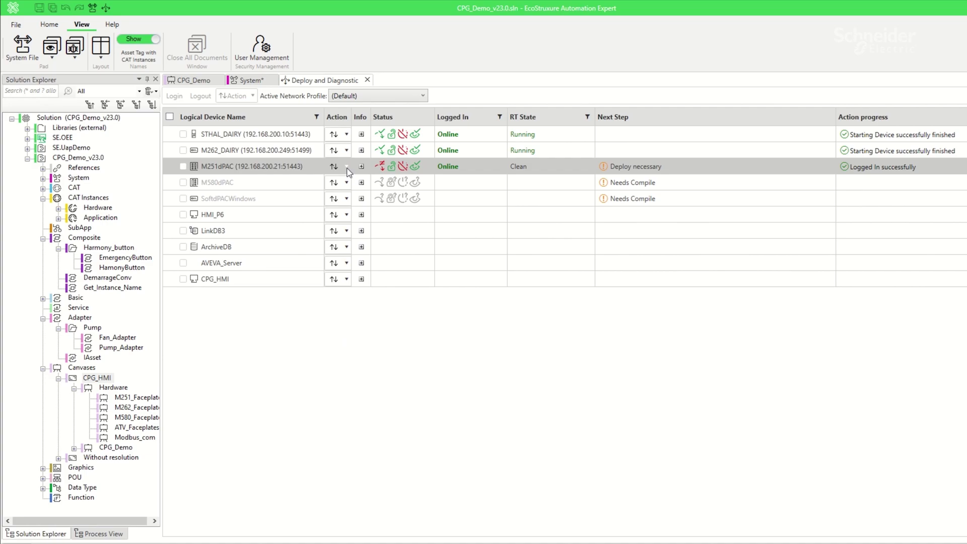
left_click(338, 166)
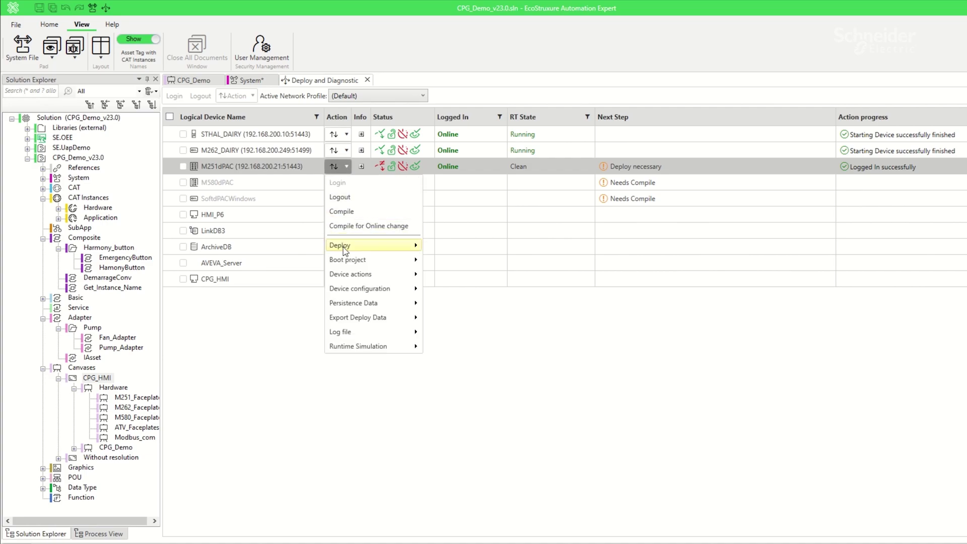
left_click(441, 250)
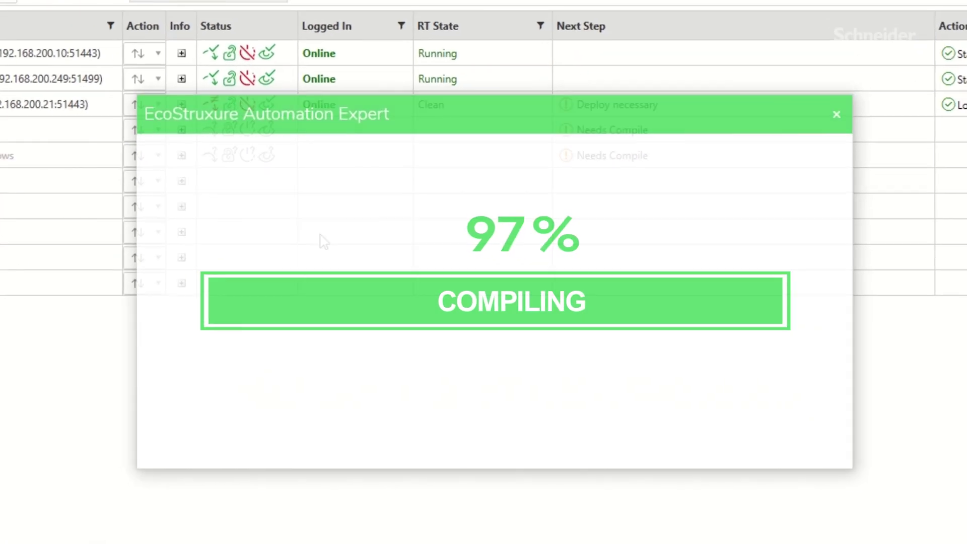